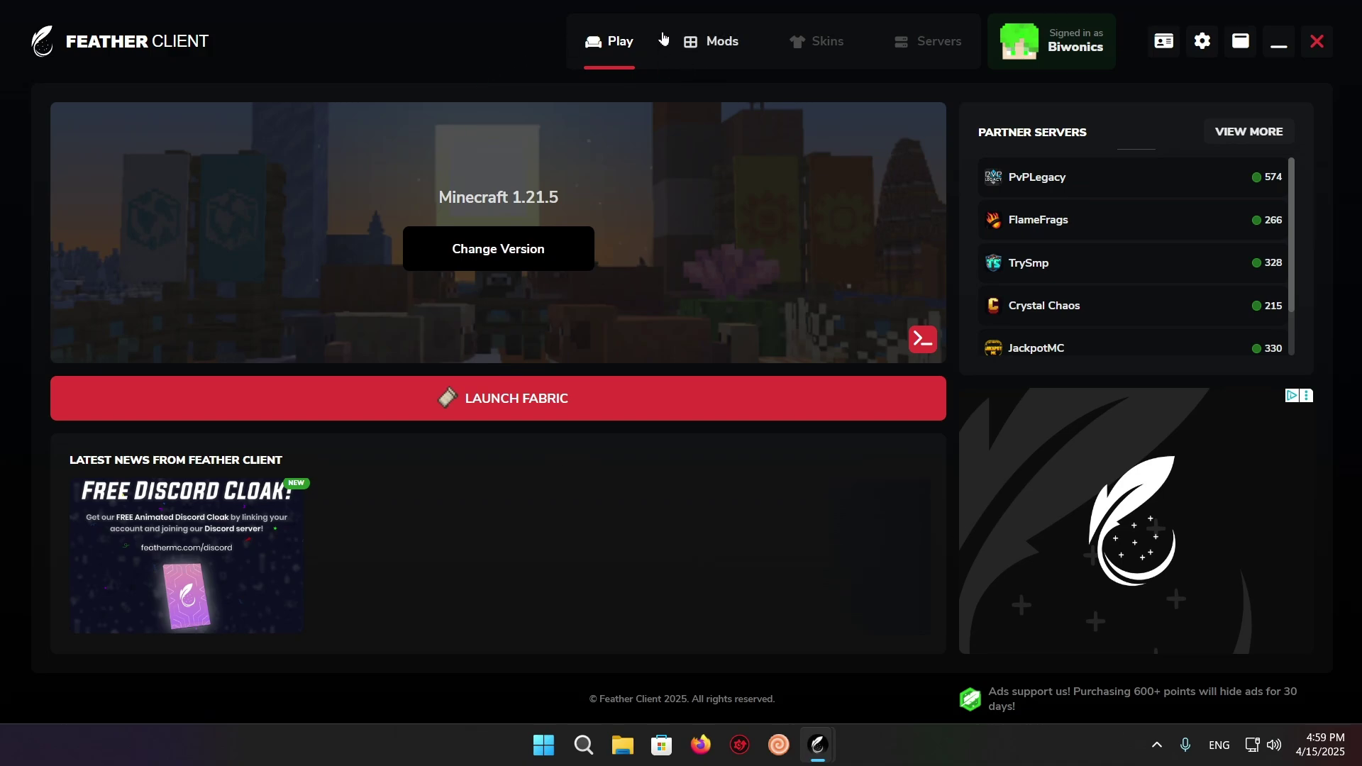
# - Browse the mod manager and add Sodium to the 1.21.5-FB profile
pyautogui.click(705, 51)
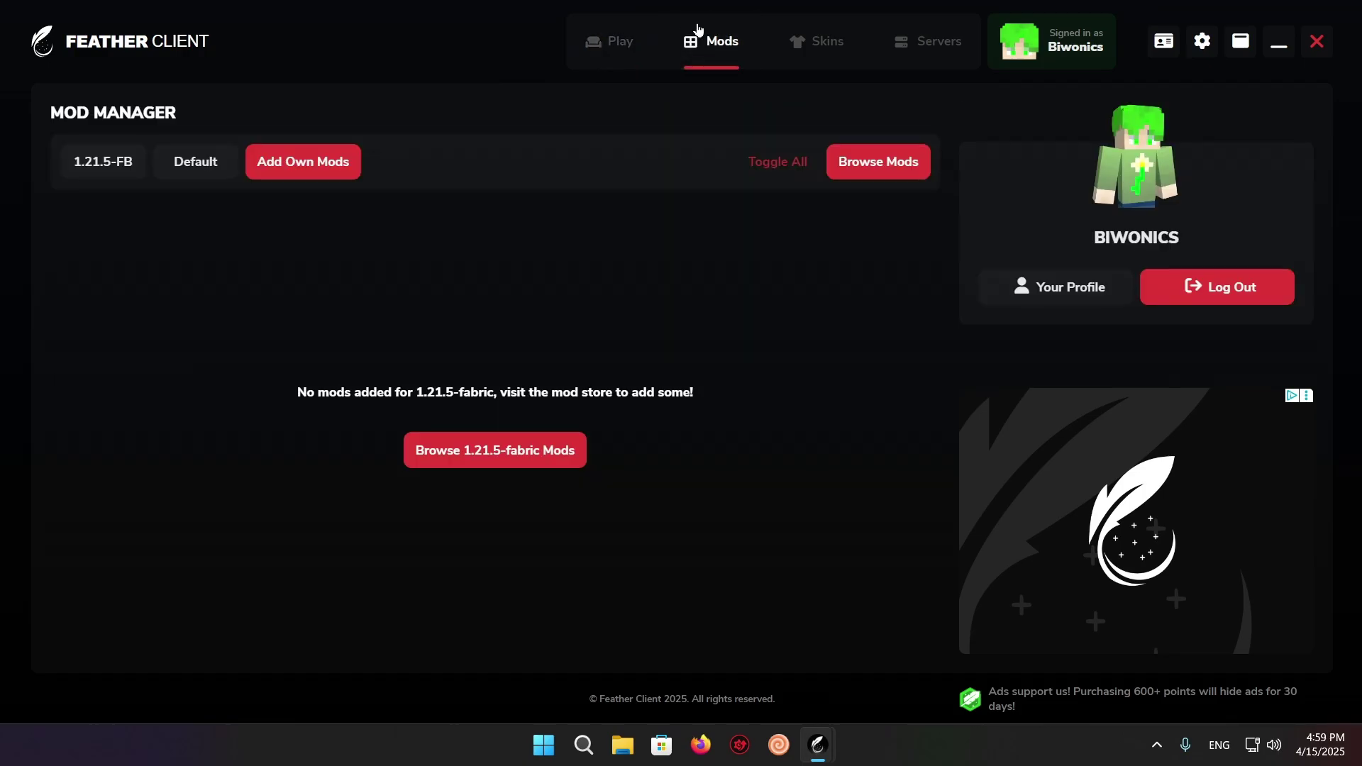
pyautogui.click(880, 160)
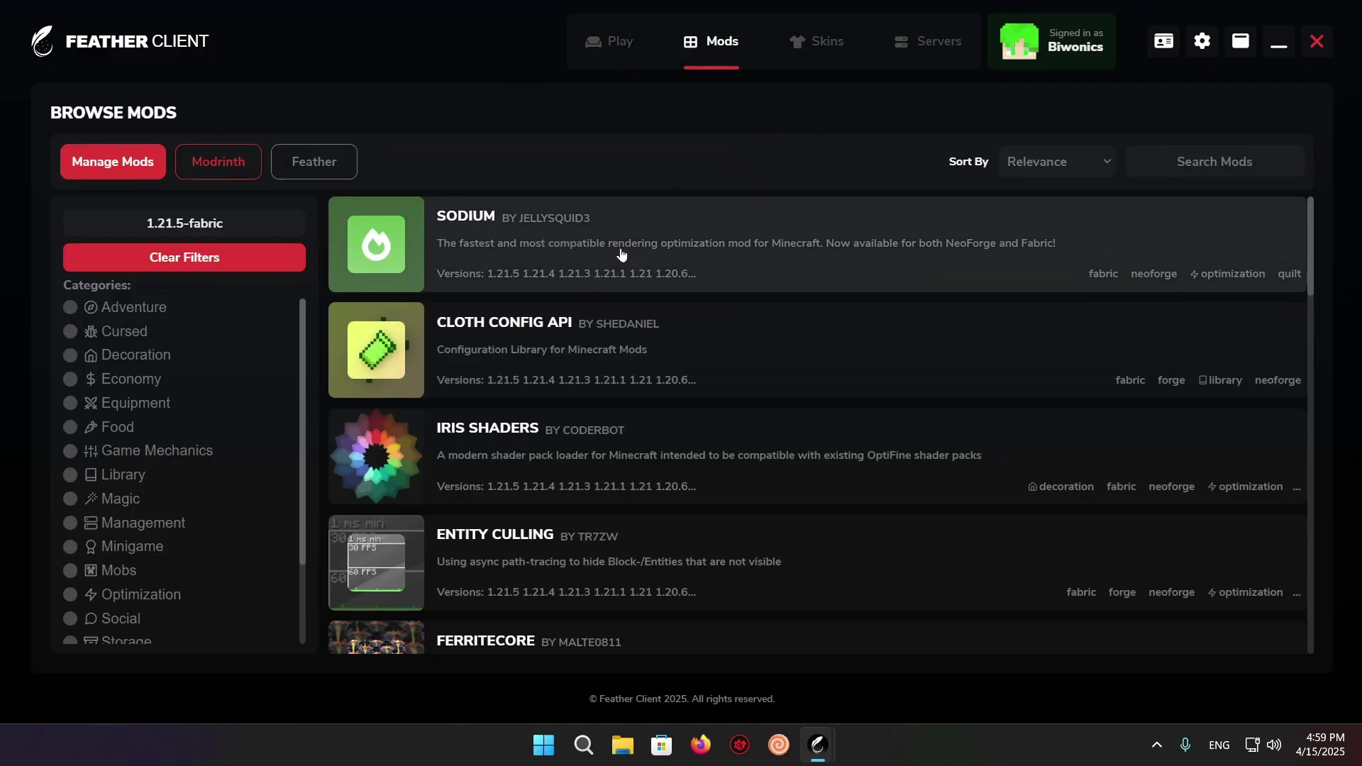
pyautogui.click(811, 243)
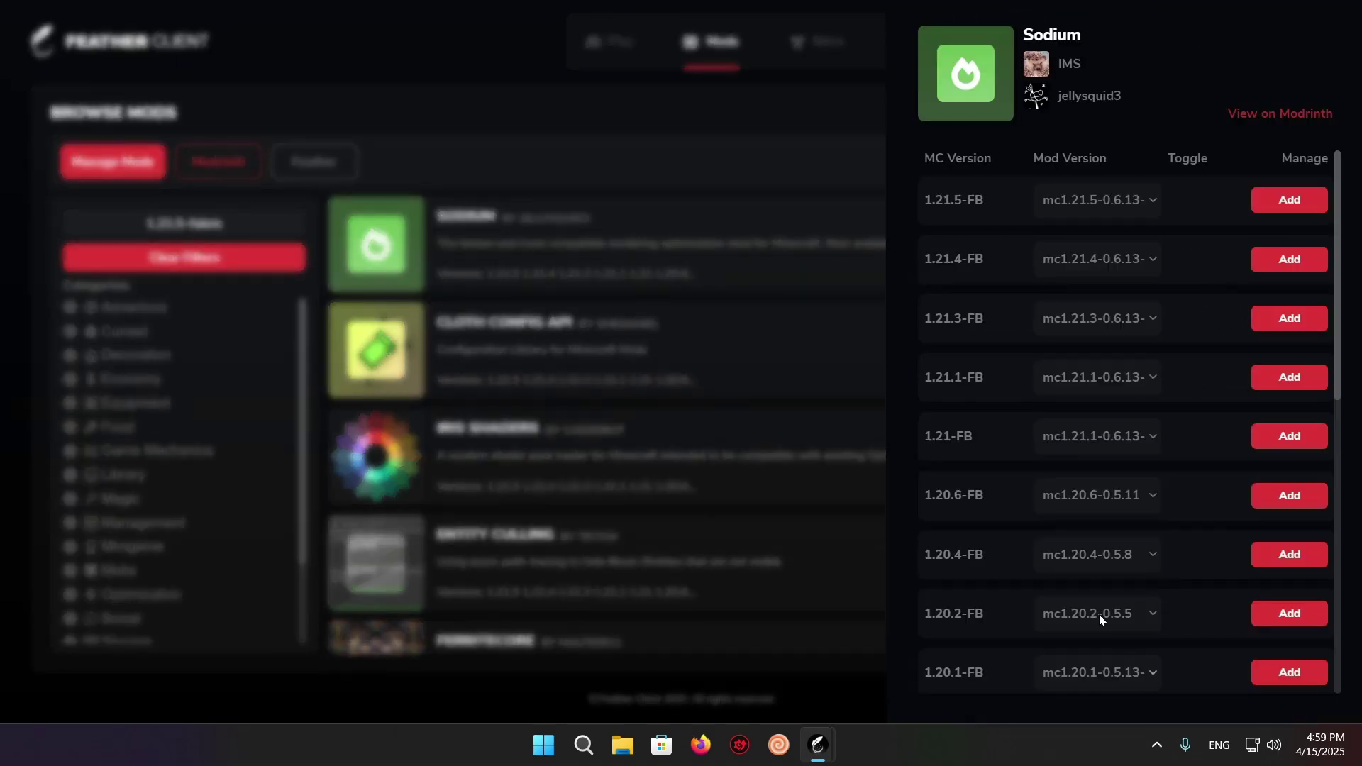
pyautogui.scroll(-6, 1099, 613)
pyautogui.scroll(5, 1129, 427)
pyautogui.scroll(2, 1160, 501)
pyautogui.click(1258, 201)
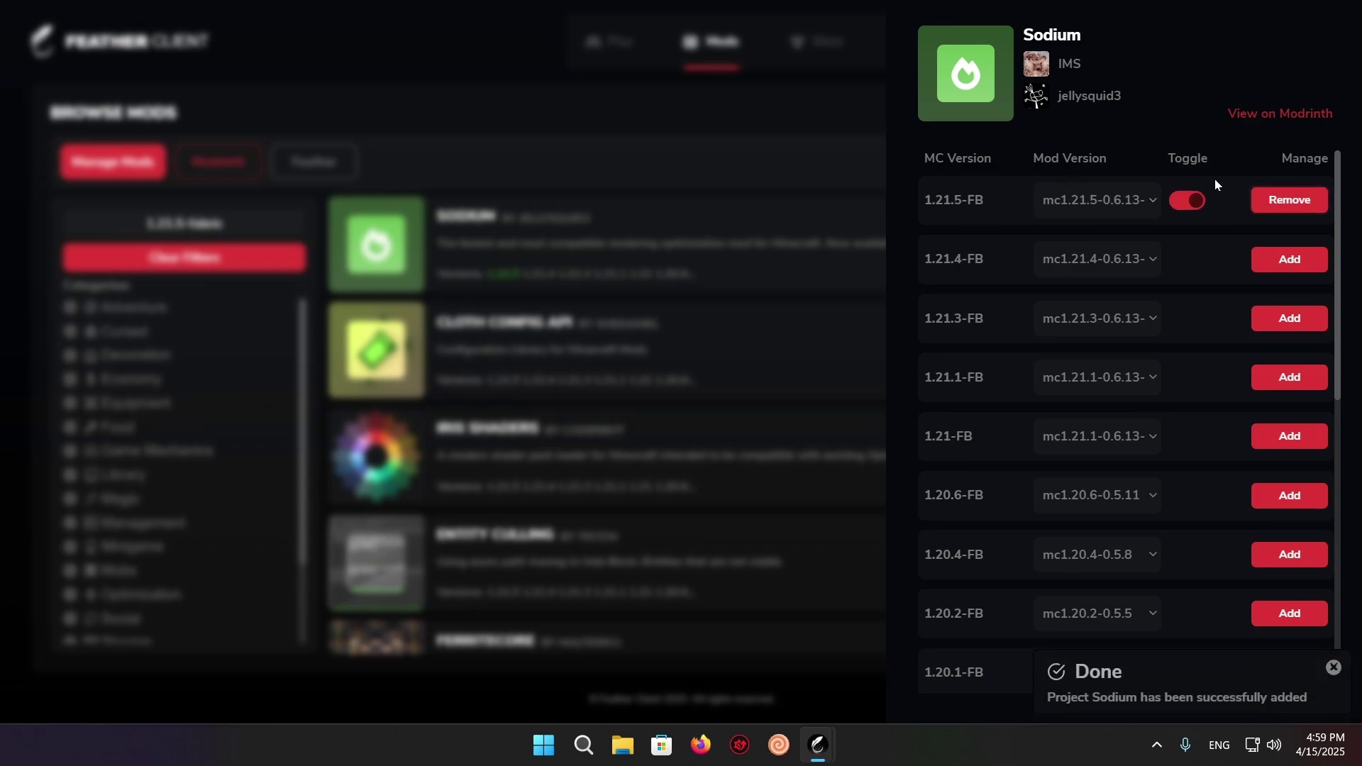
# - Close the Sodium details panel and launch Minecraft 1.21.5 with Fabric from the Play page
pyautogui.click(403, 74)
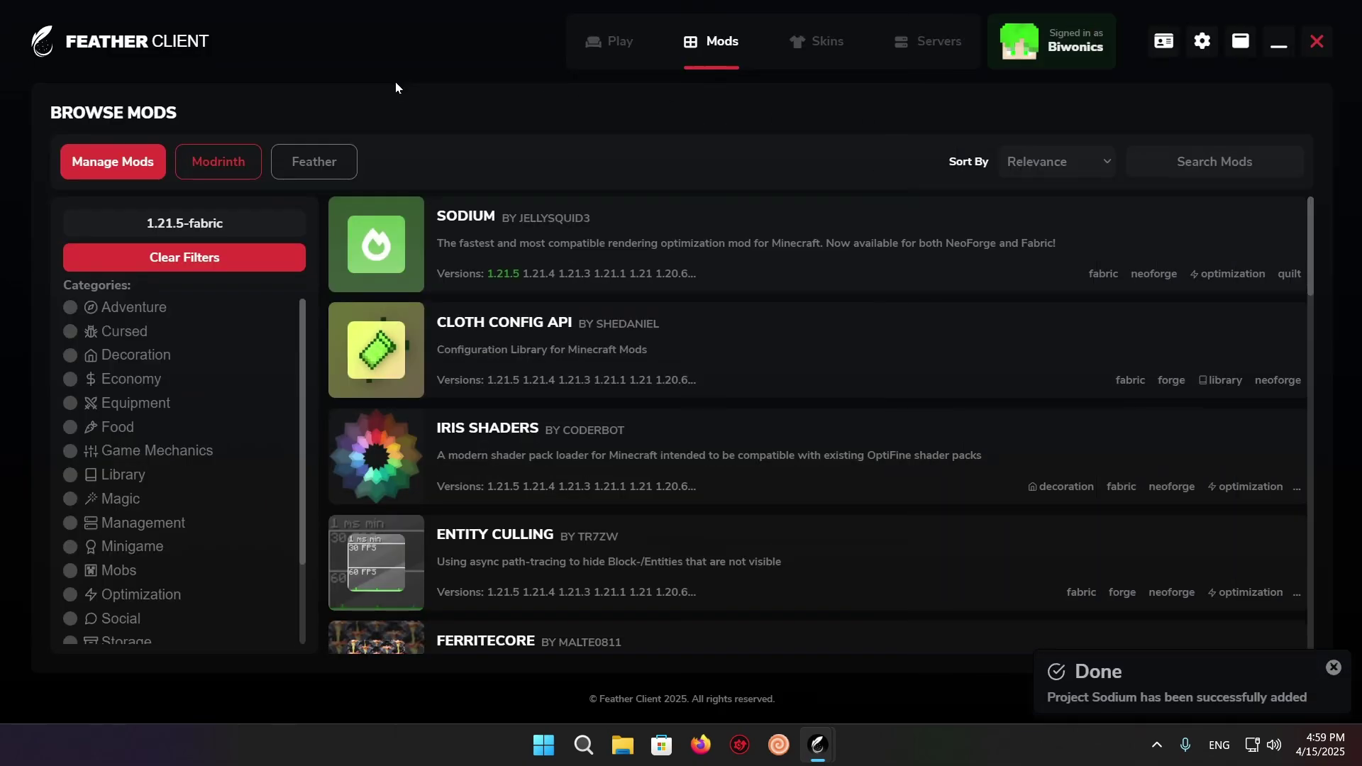
pyautogui.click(623, 52)
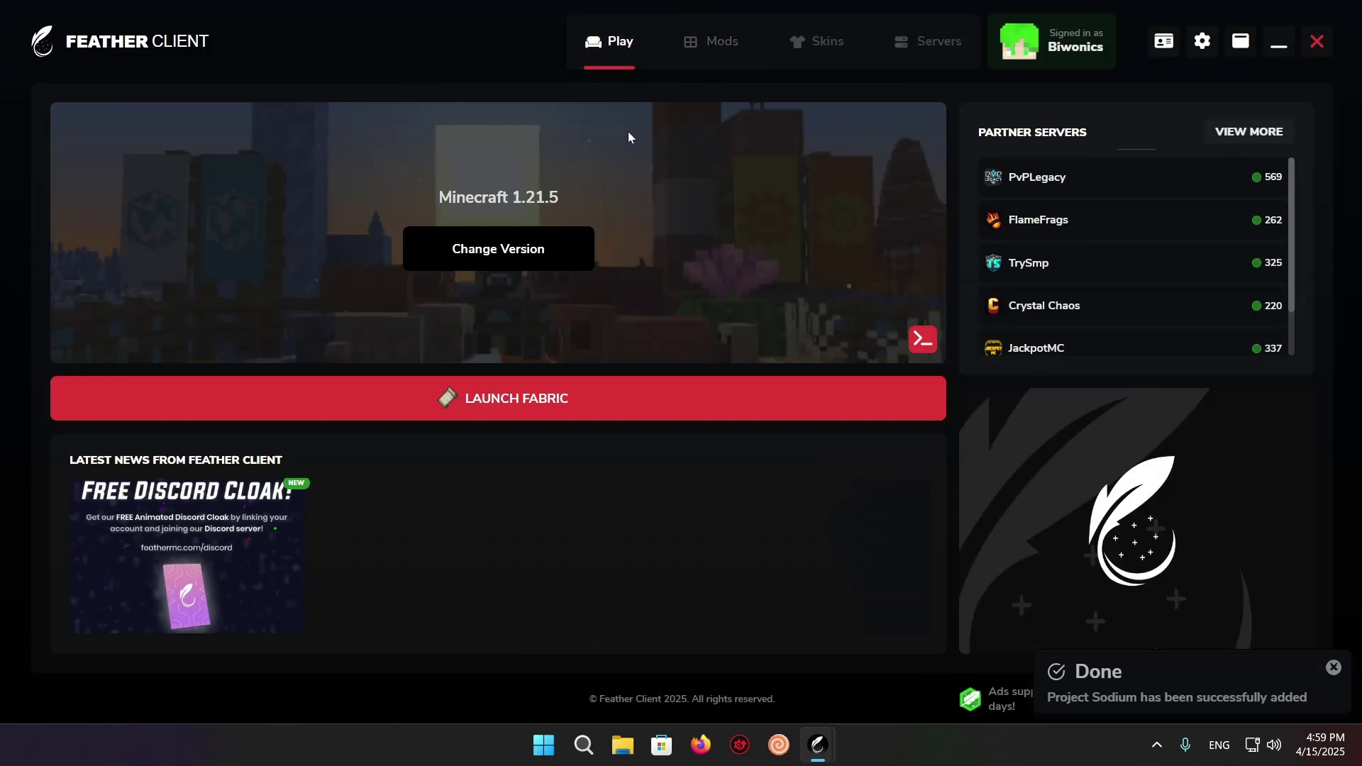
pyautogui.click(512, 401)
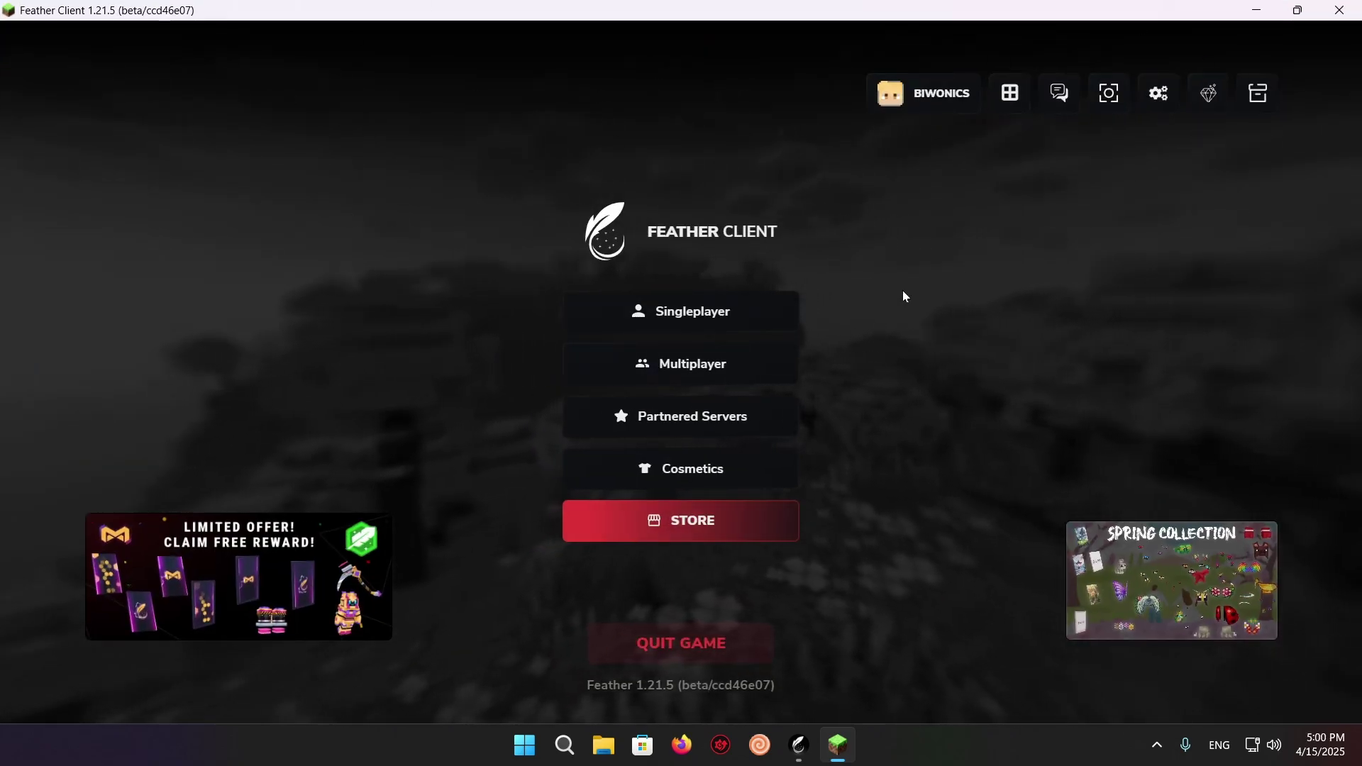
# - Open Singleplayer and play the New World save
pyautogui.click(713, 319)
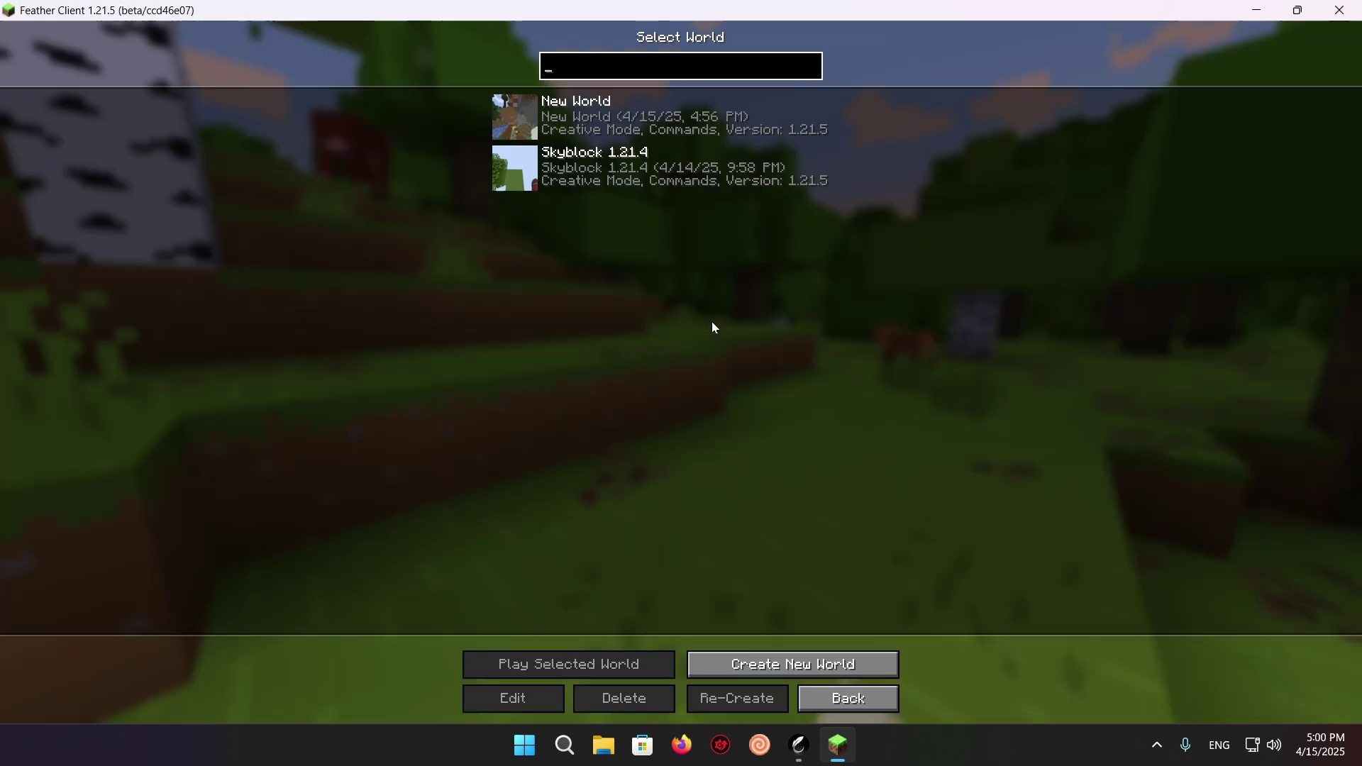
pyautogui.click(526, 130)
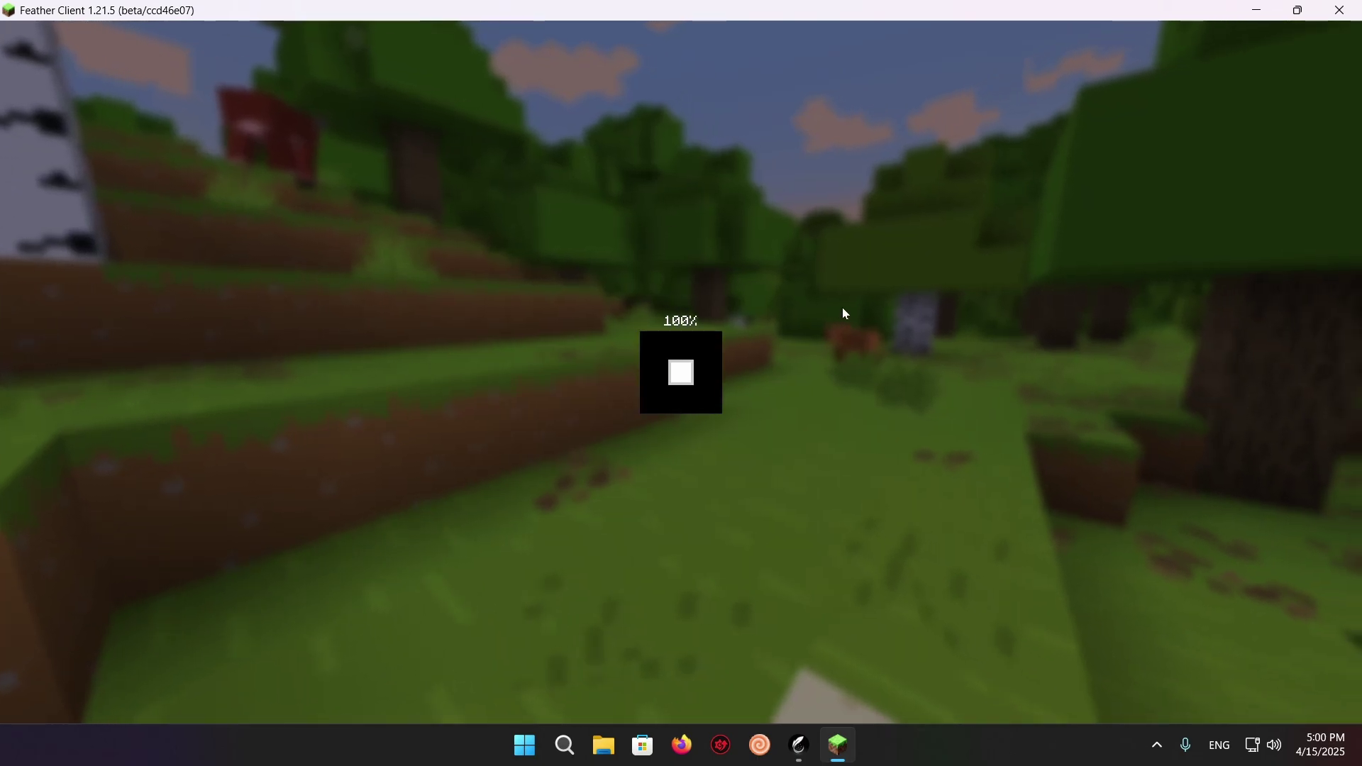
# - Show the F3 debug overlay and start moving slightly south
pyautogui.press('F3')
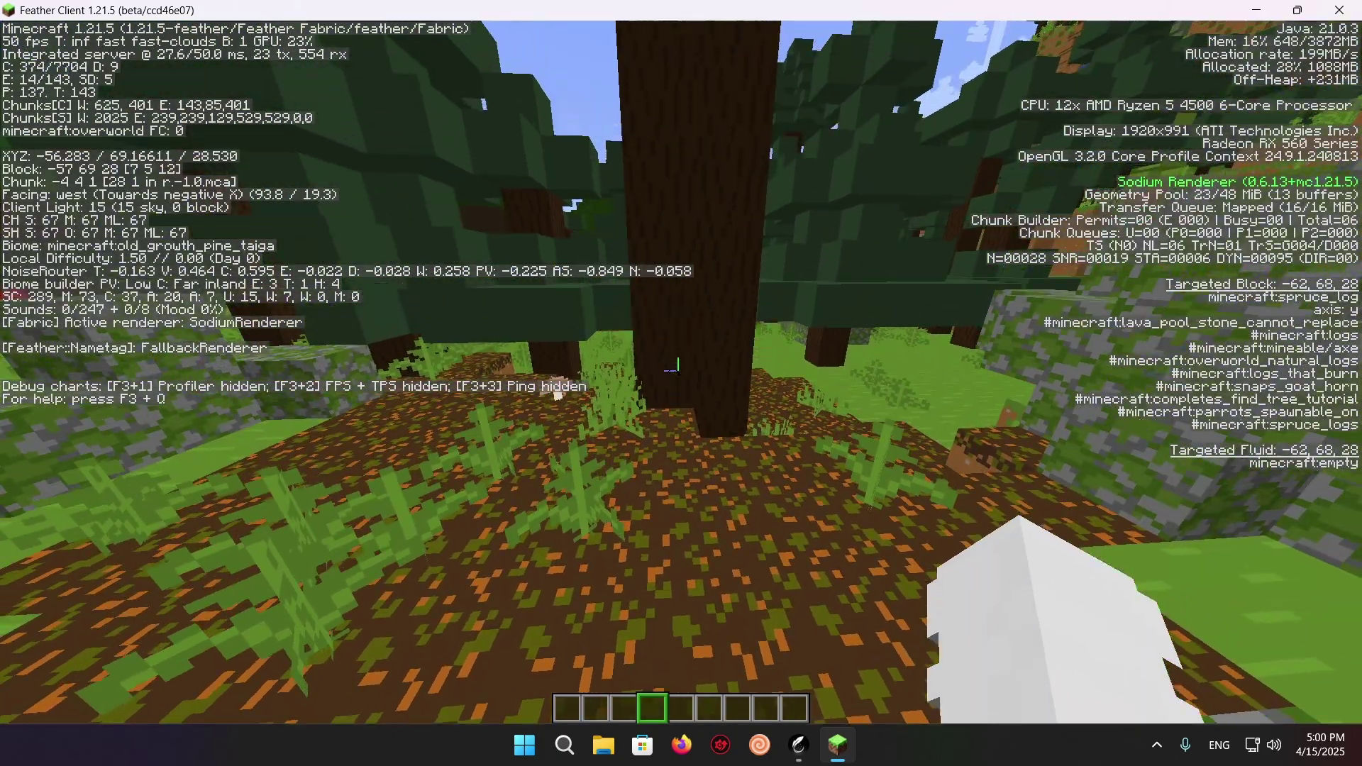
pyautogui.press('w')
pyautogui.press('space')
# - Walk about eight blocks south through the birch area into the dark forest
pyautogui.press('w')
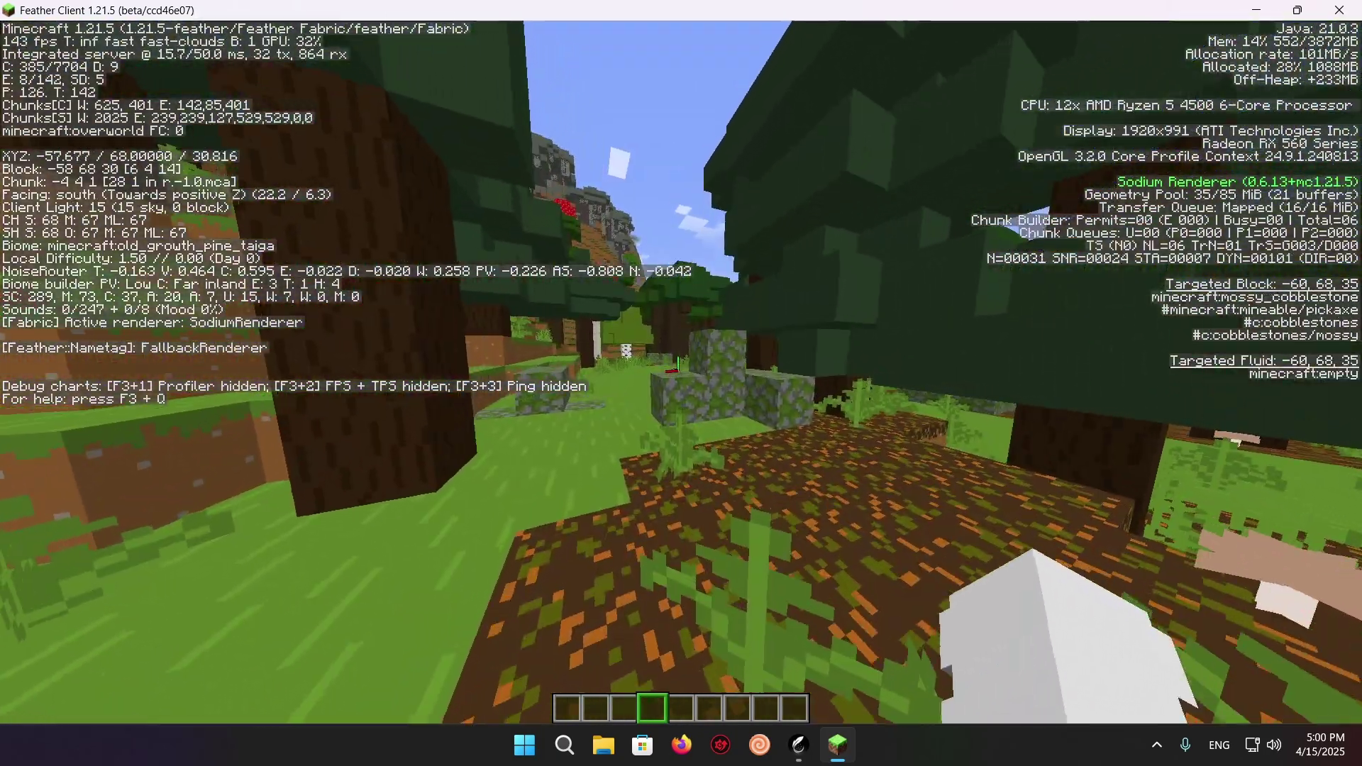
pyautogui.press('space')
pyautogui.press('w')
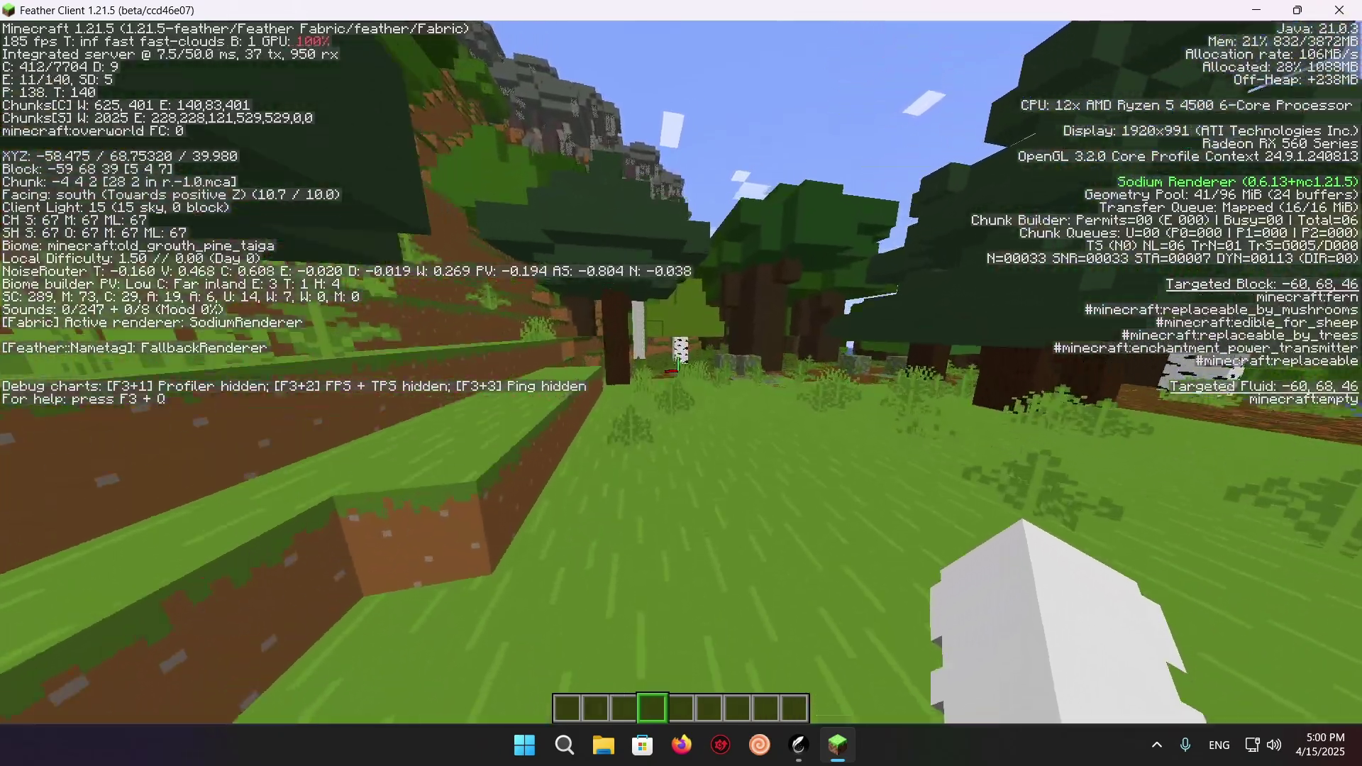
pyautogui.press('w')
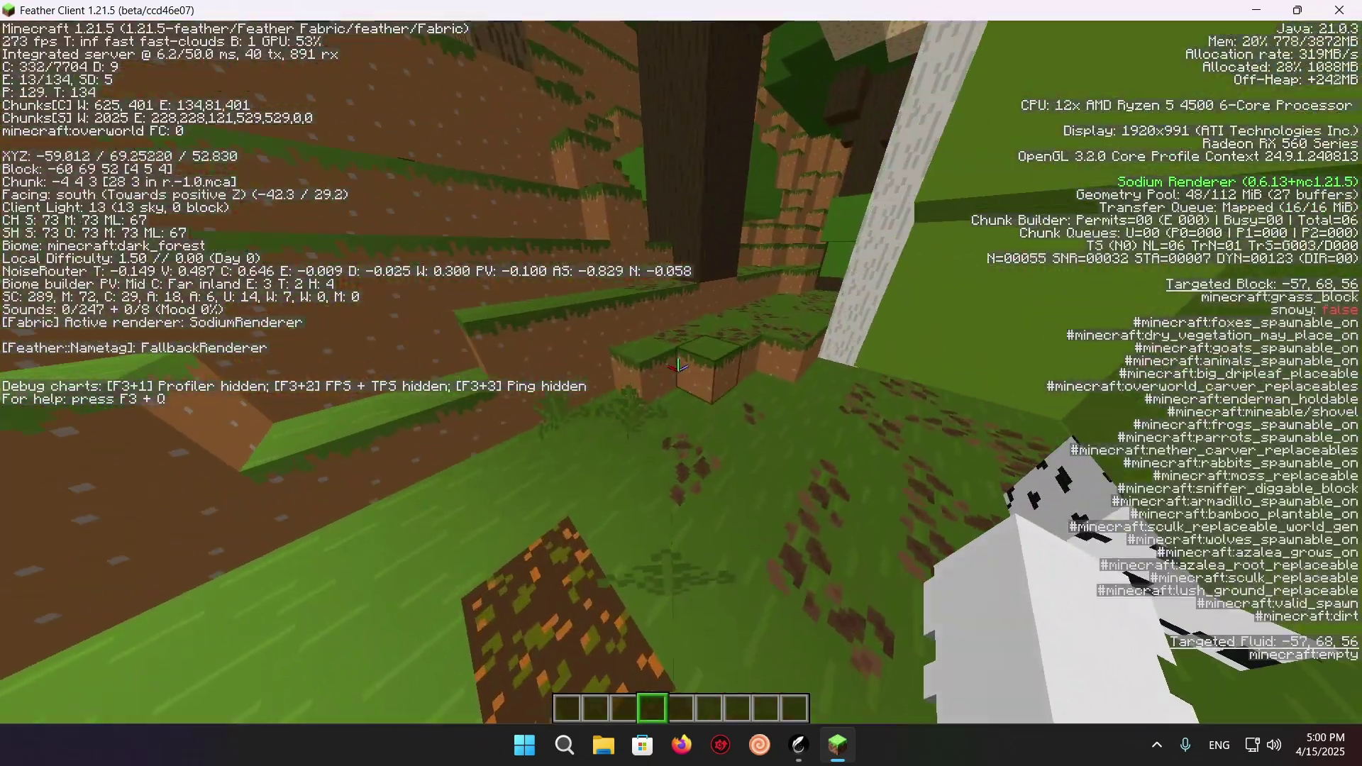
pyautogui.press('space')
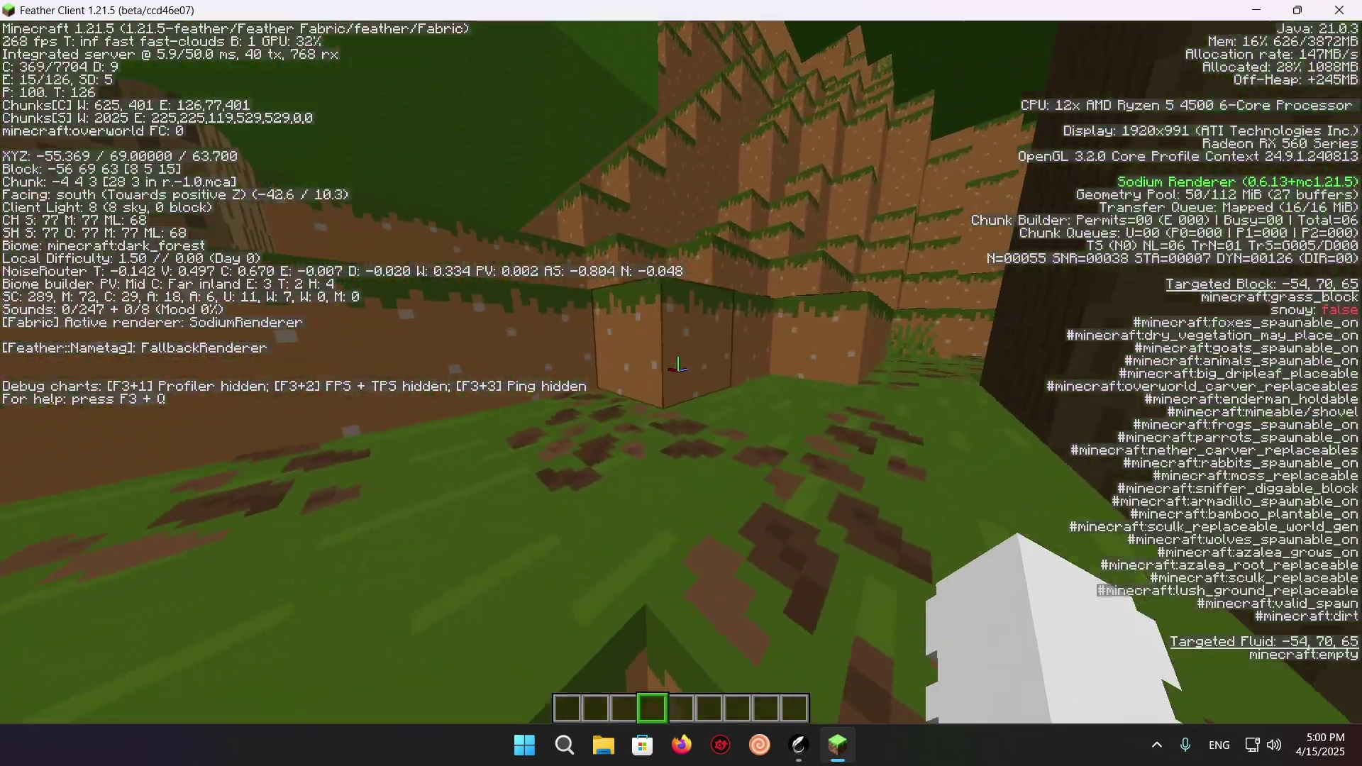